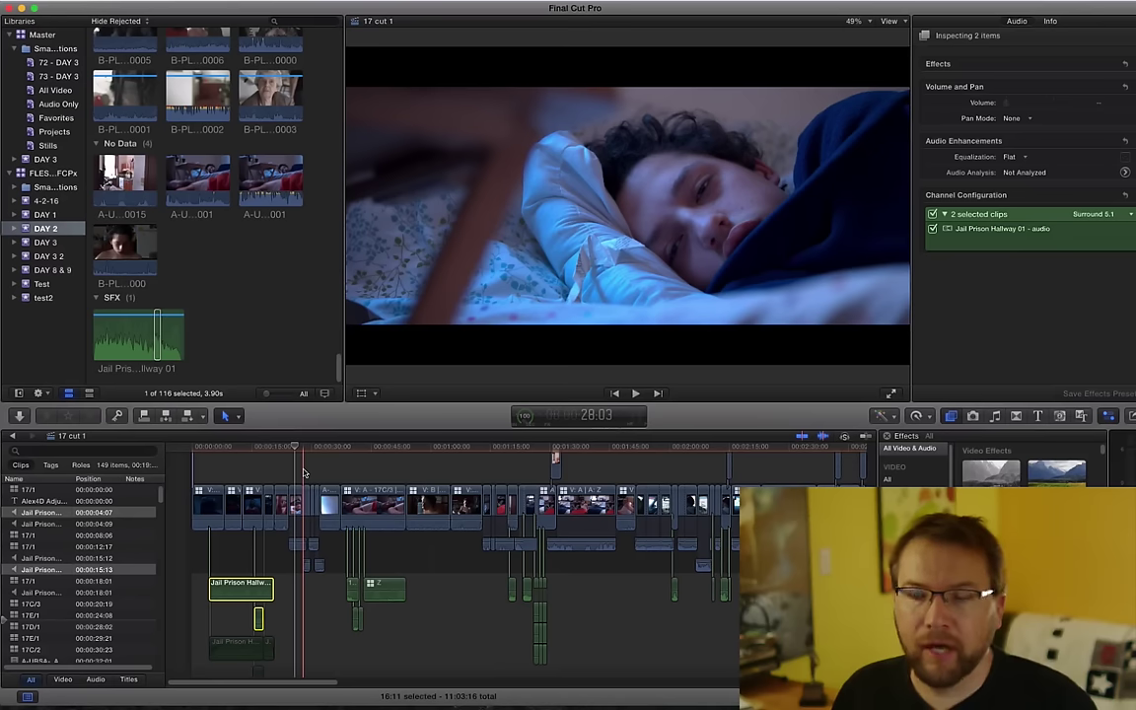
Move the playhead further into the '17 cut 1' scene
key("Down")
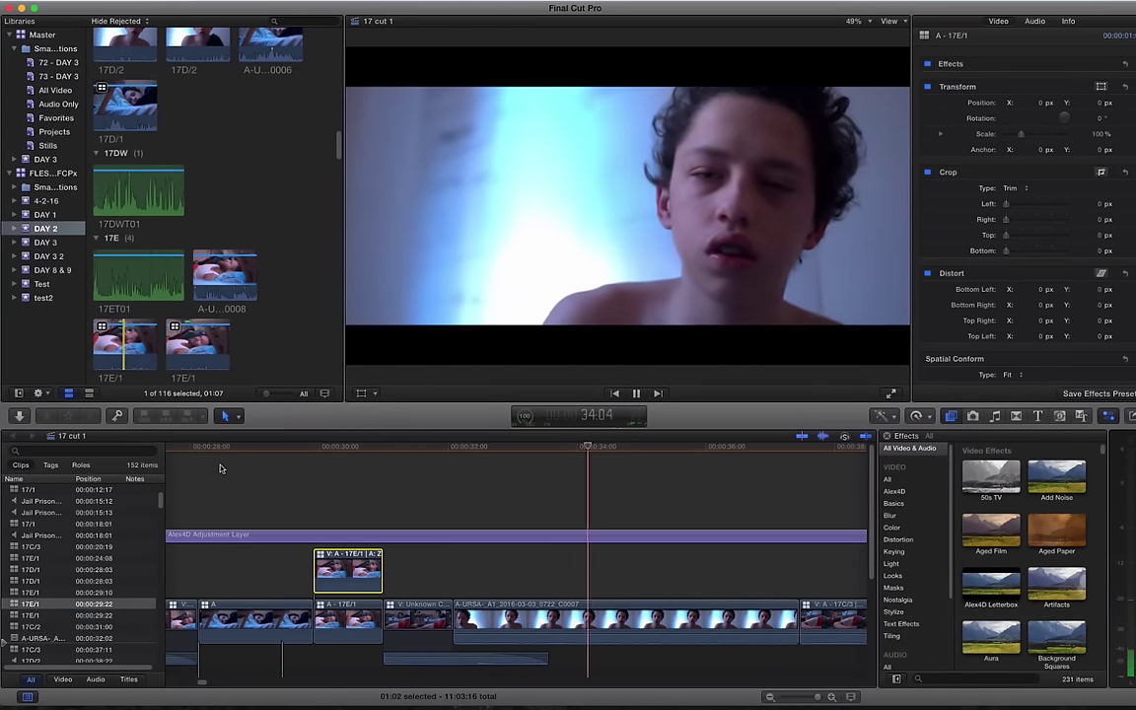
Stop playback at 35:06 and zoom out to show more of the scene
key("space")
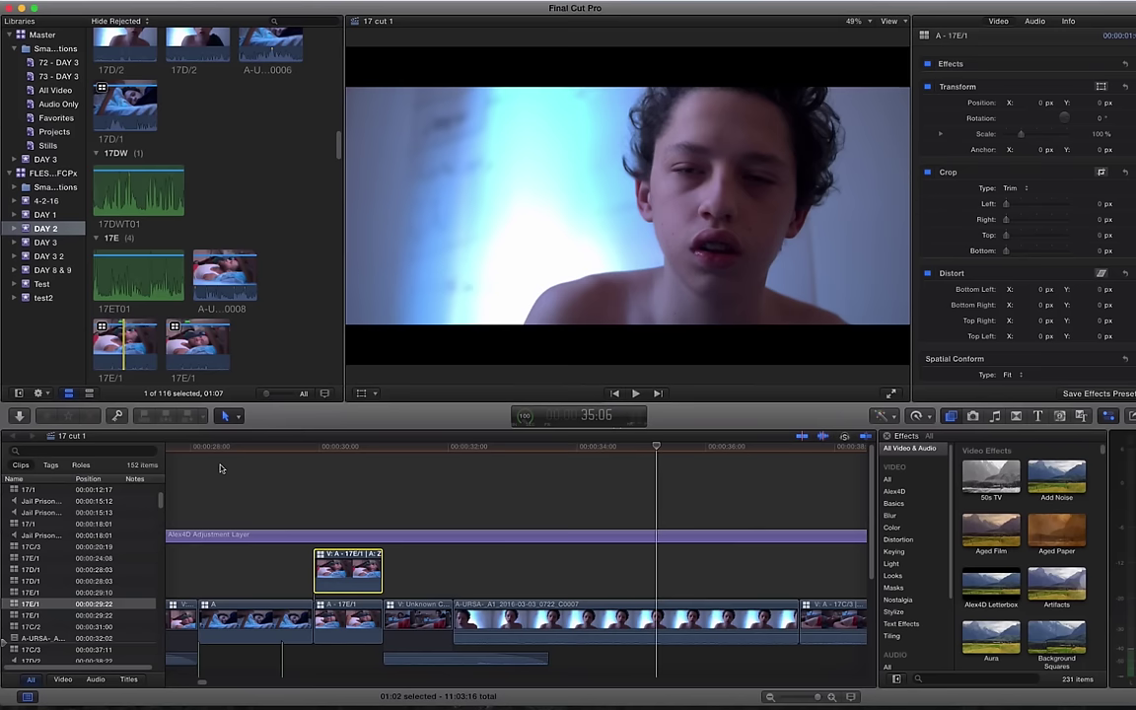
key("super+minus")
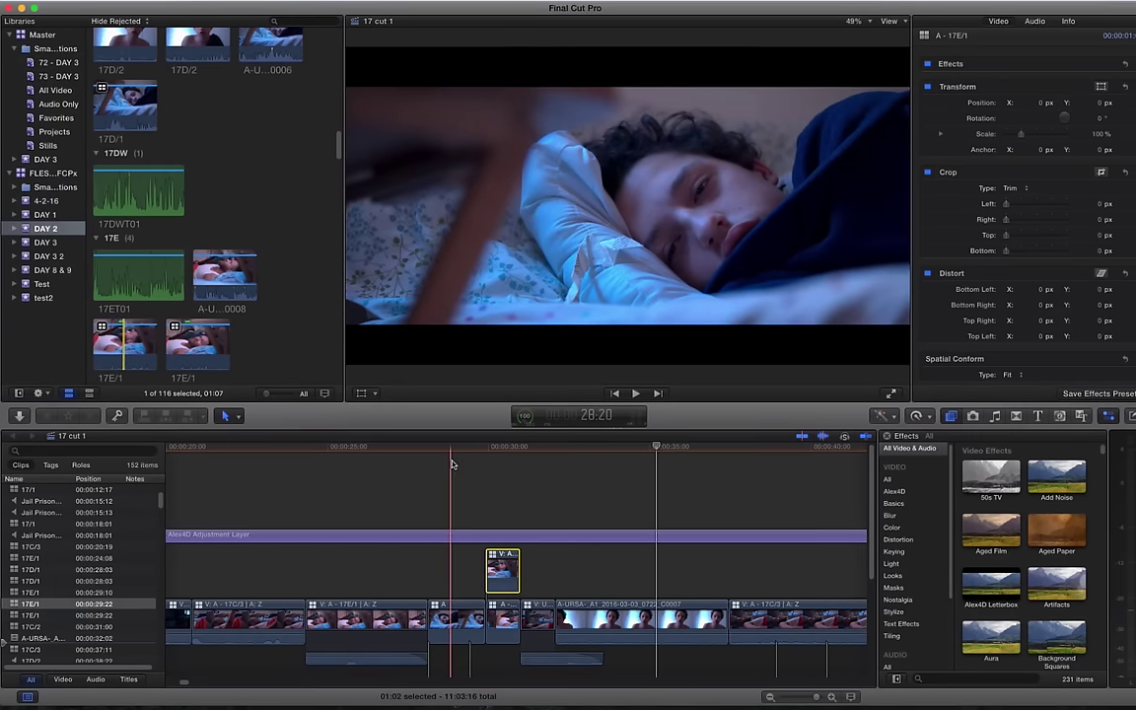
left_click(452, 463)
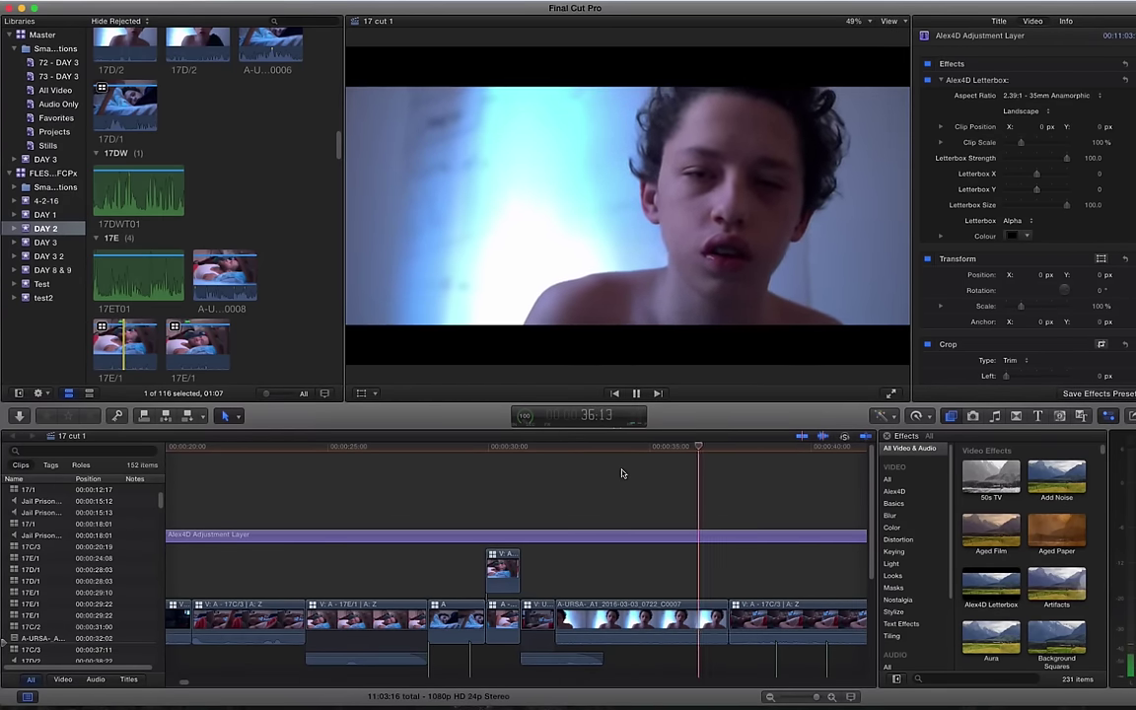
left_click(563, 481)
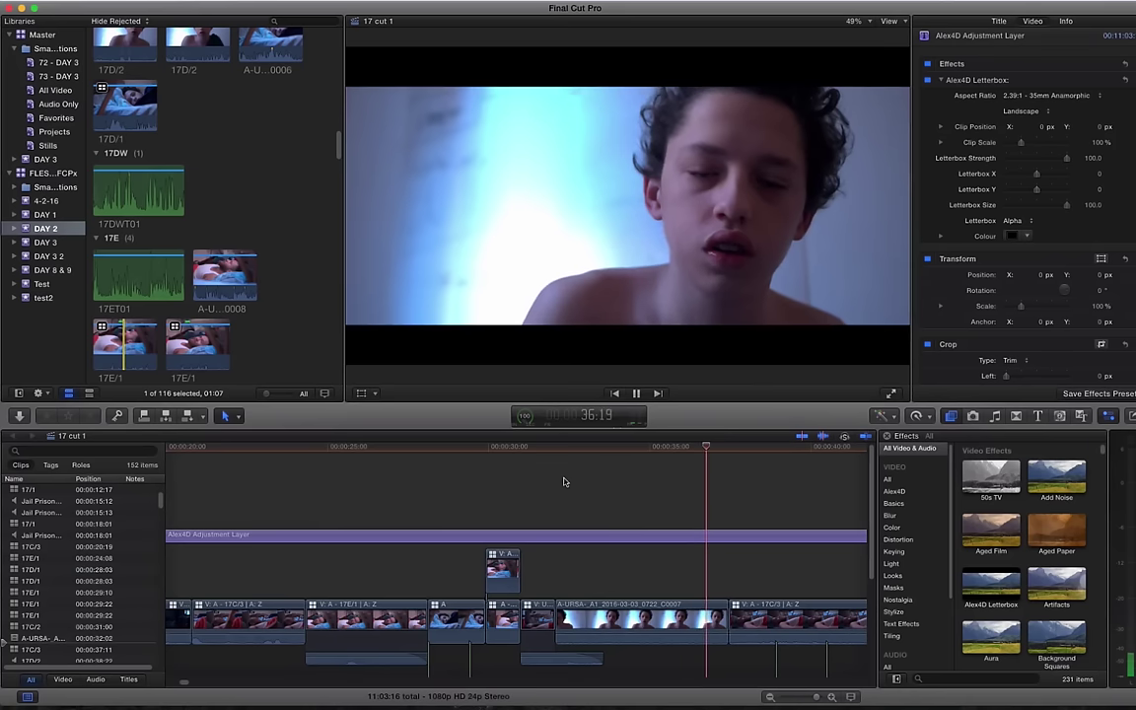
key("space")
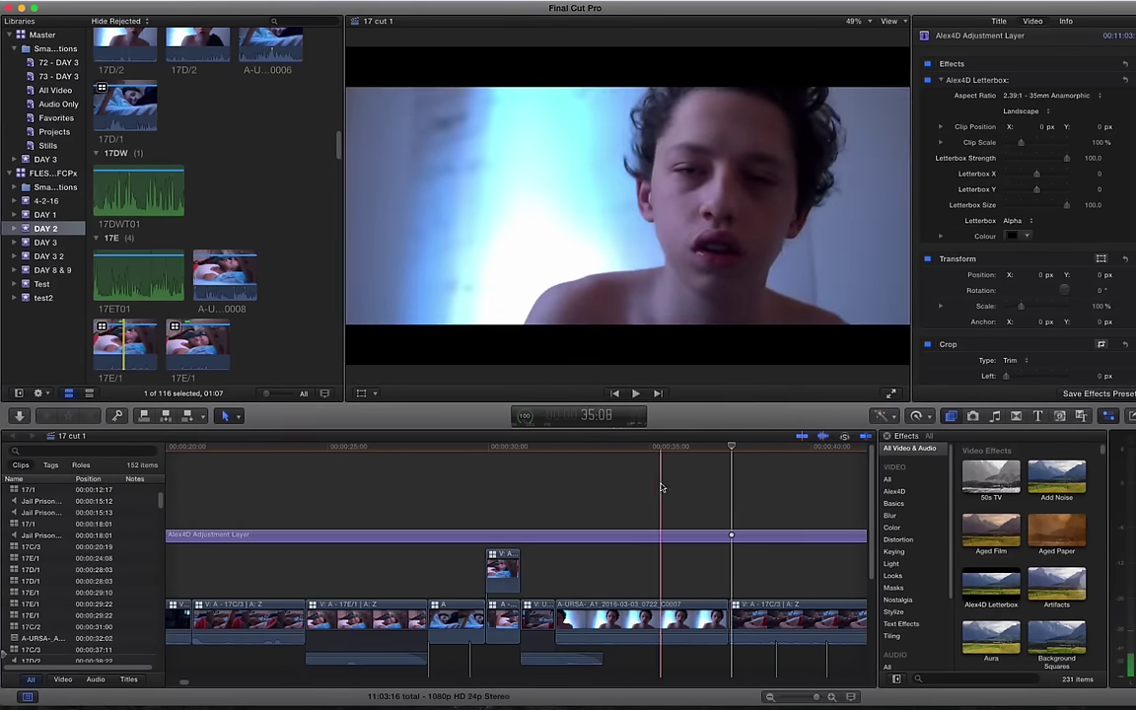
Lengthen the A-URSA close-up by 02:14 and play it back to review
left_click_drag(724, 619, 812, 610)
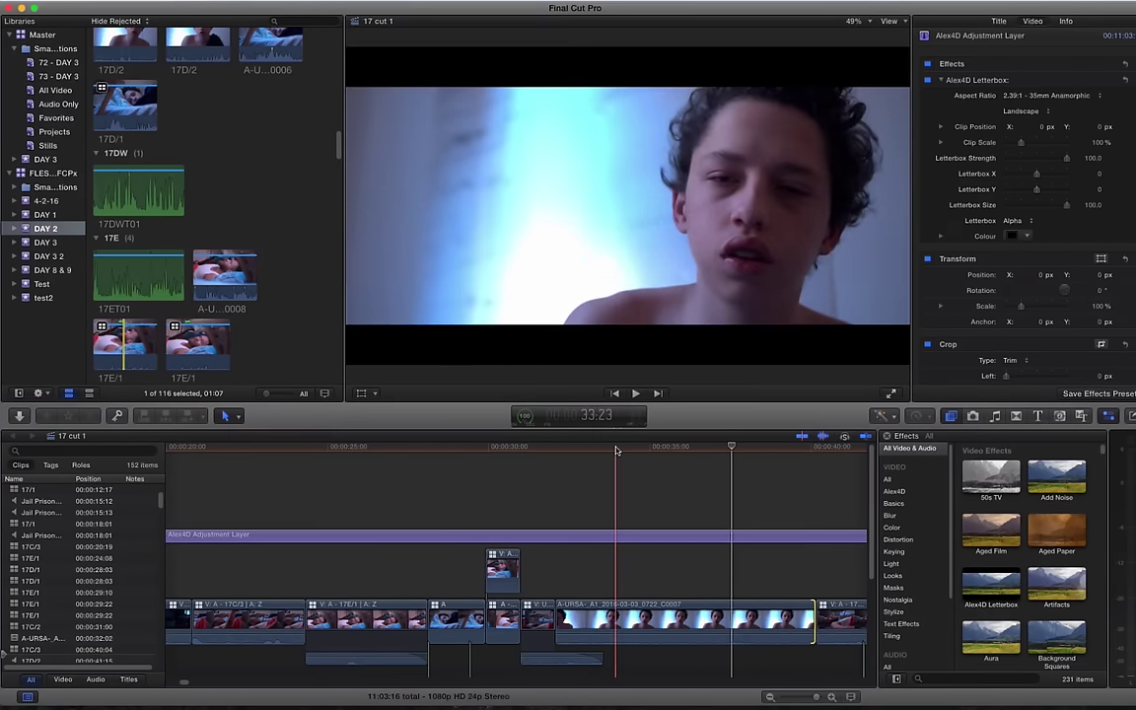
left_click(617, 449)
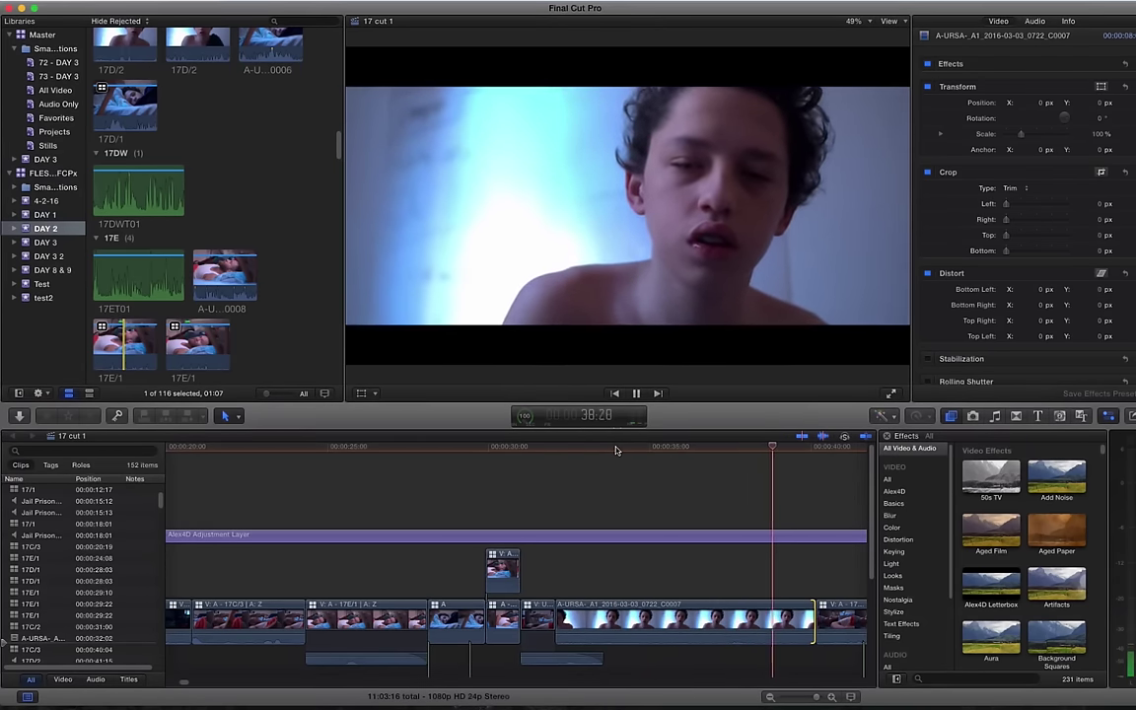
key("space")
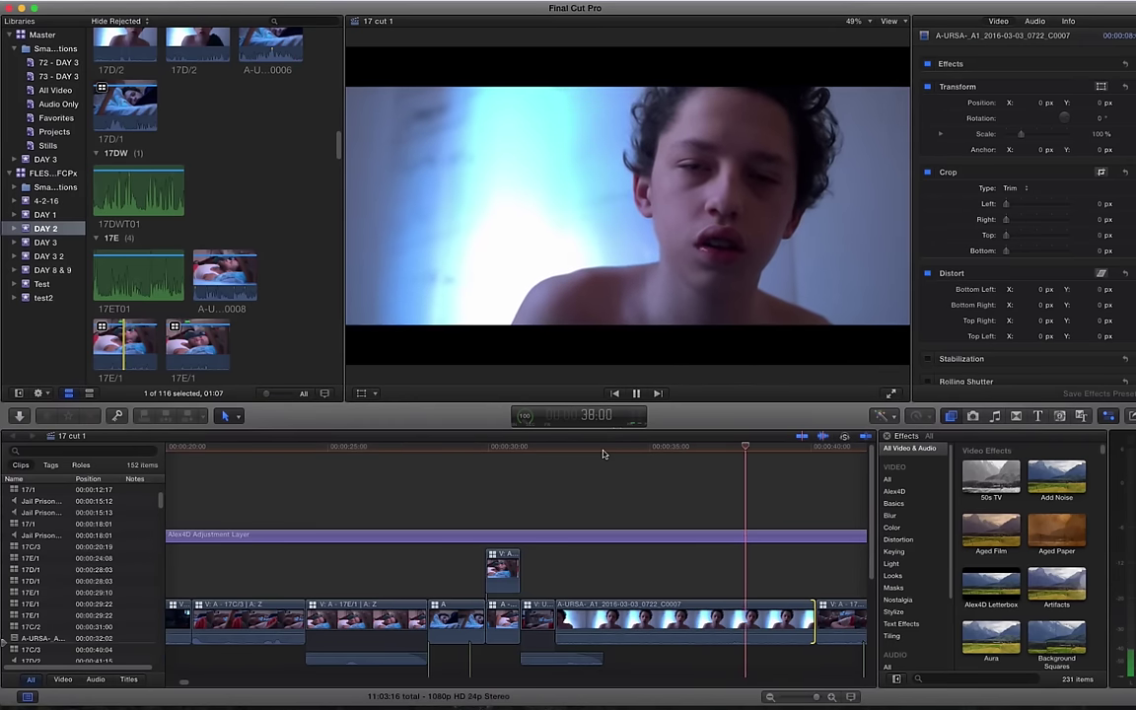
Step frame by frame to park the playhead on the actor's blink at 38:12
key("j")
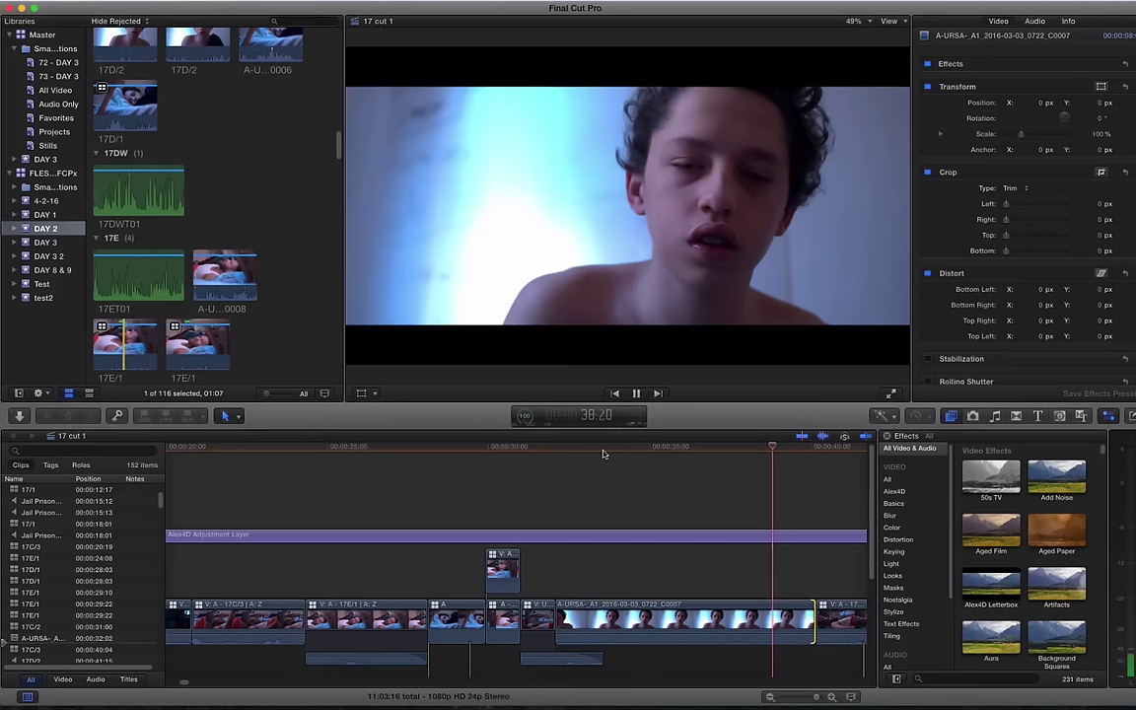
key("k")
key("Right")
key("Right")
key("Right")
key("Right")
key("Right")
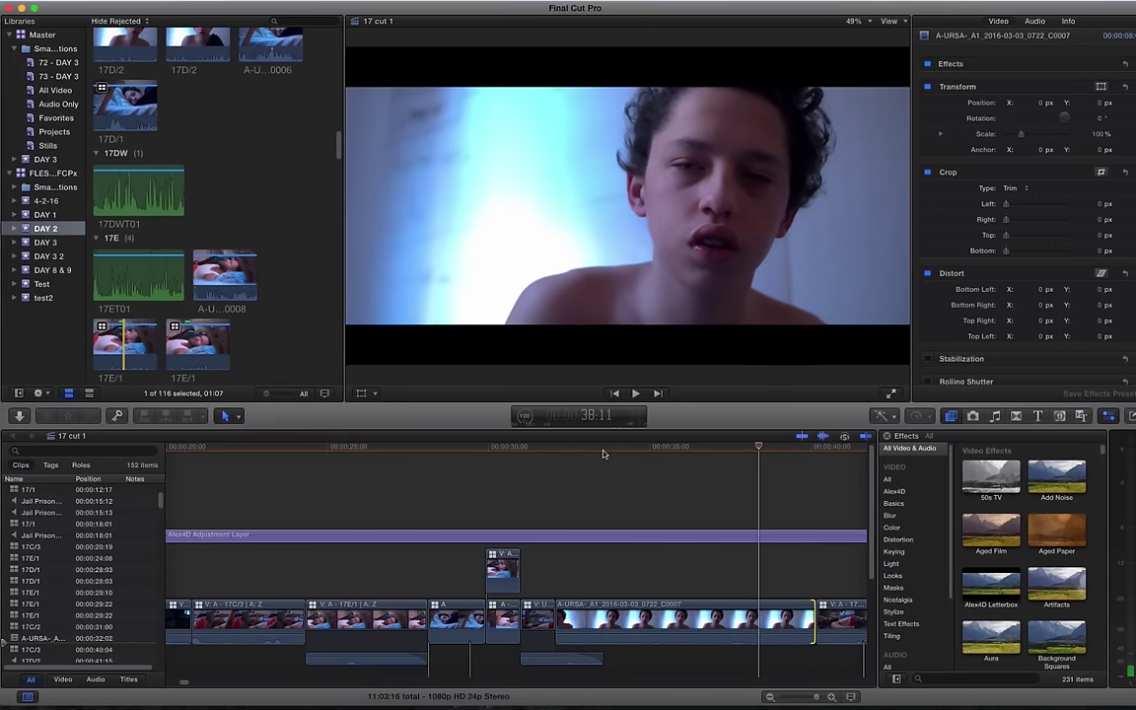
key("Right")
key("Right")
key("Right")
key("Right")
key("Right")
key("Right")
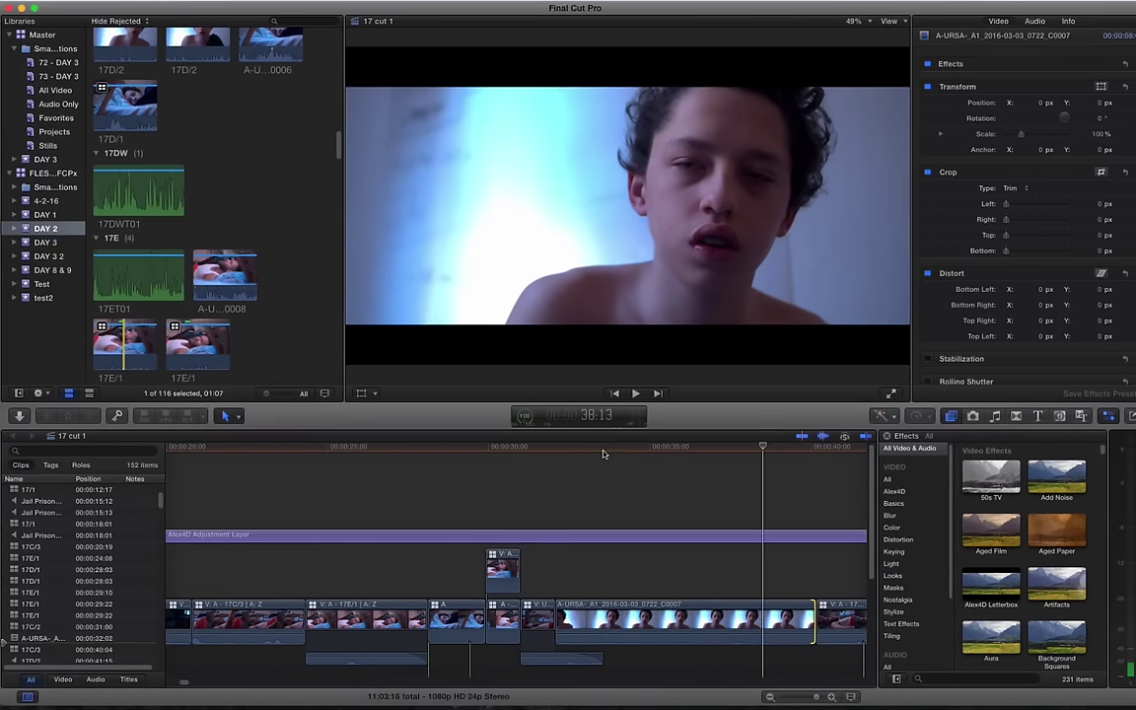
key("Left")
key("Left")
key("Left")
key("Left")
key("Left")
key("Left")
key("Left")
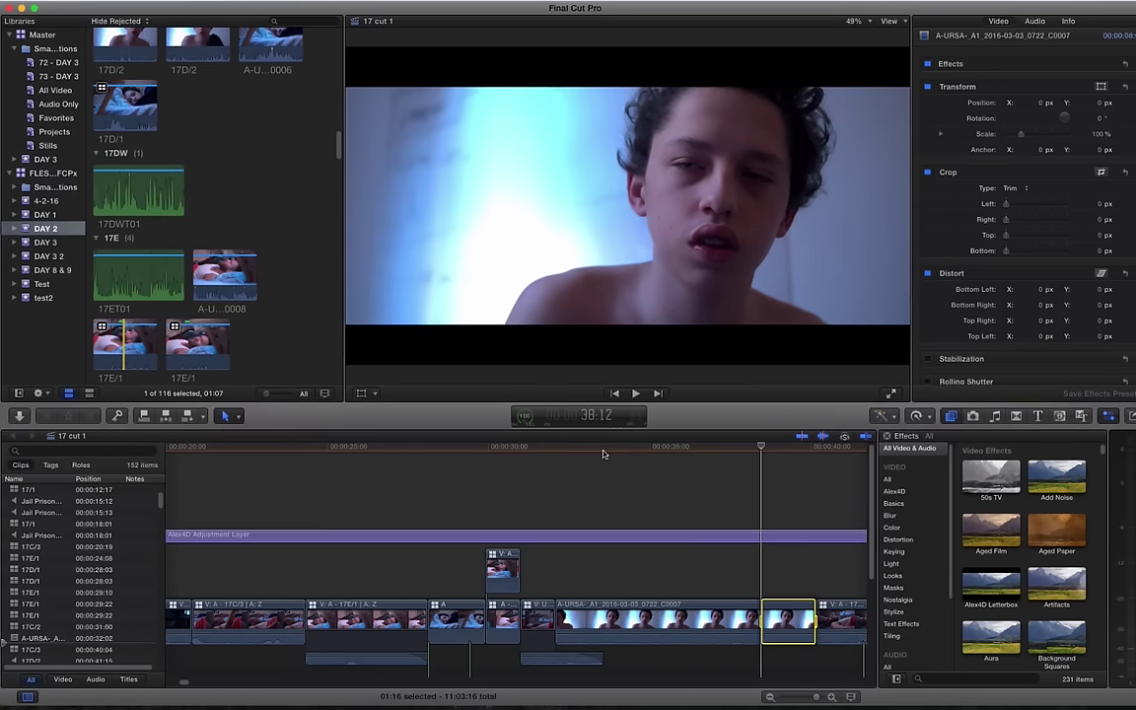
left_click(471, 456)
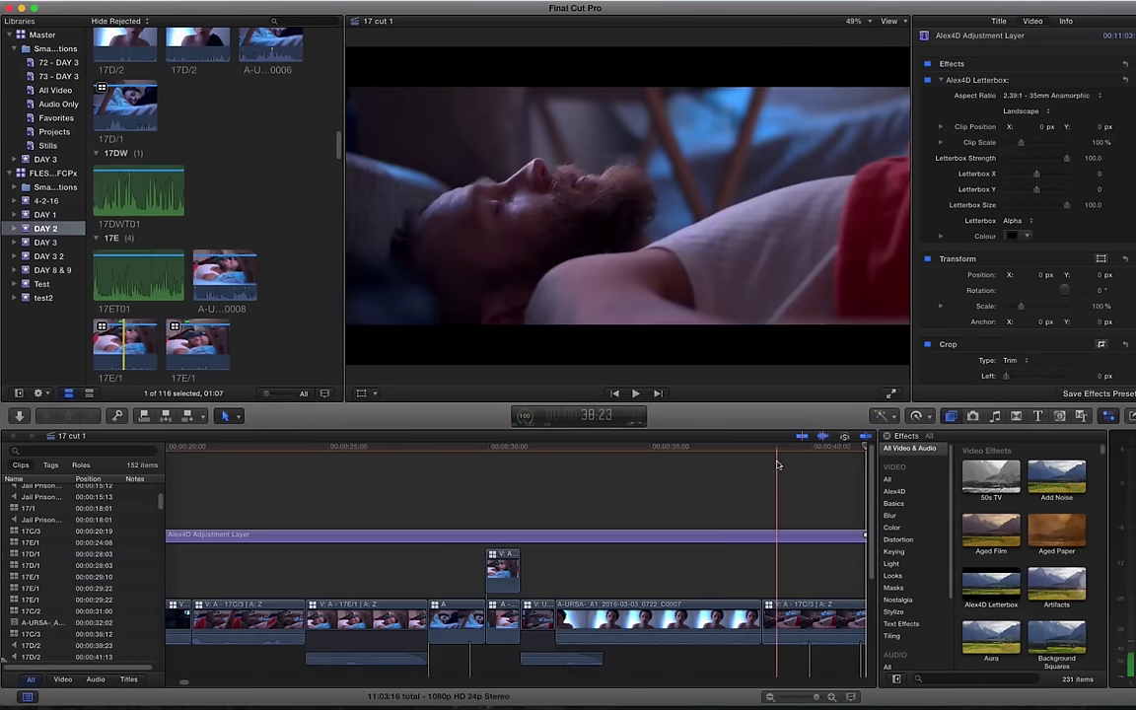
key("space")
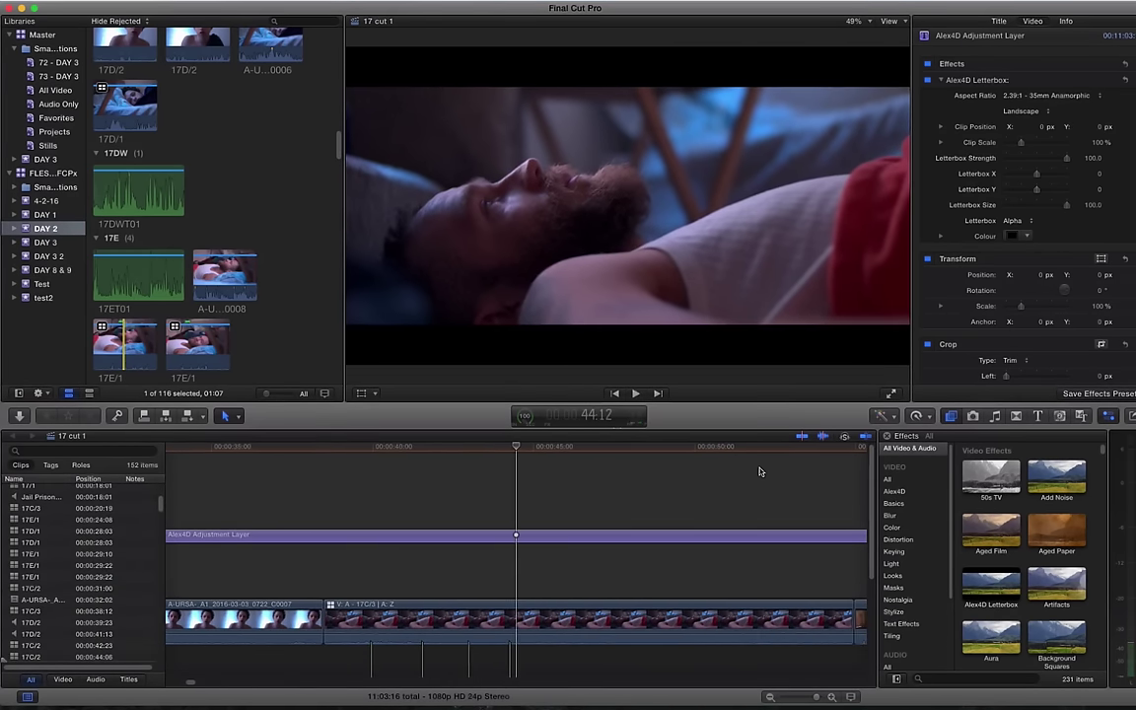
key("space")
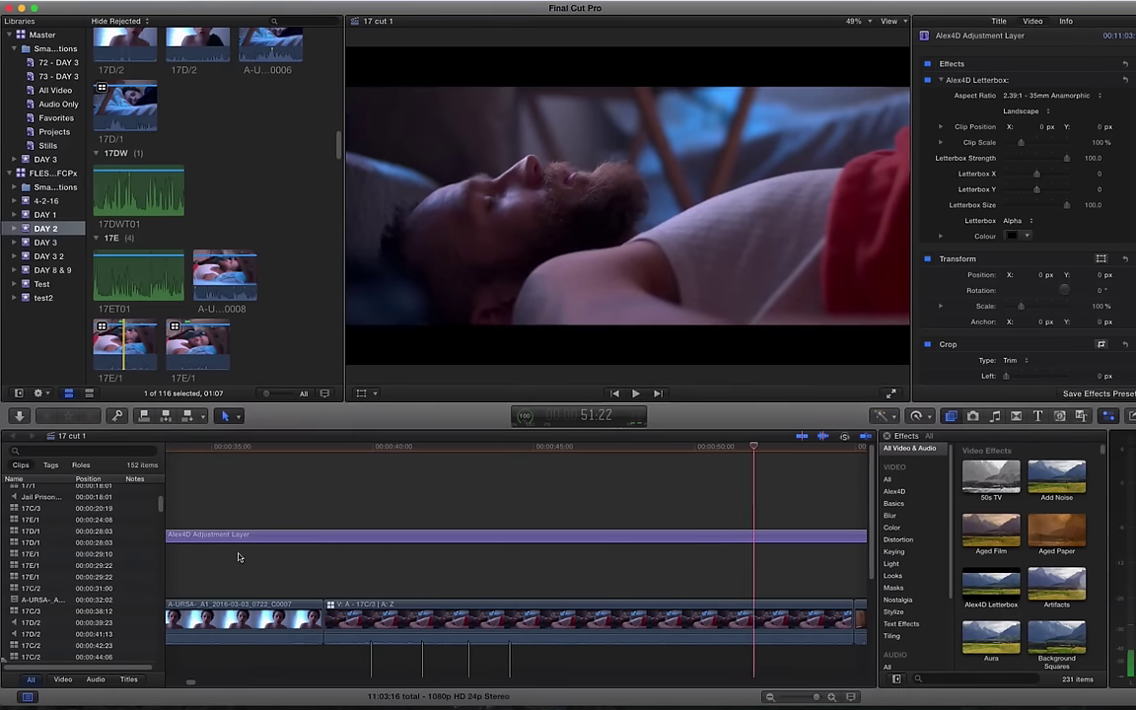
Roll the A-URSA to 17C/3 cut 23 frames earlier, then zoom out around it
key("space")
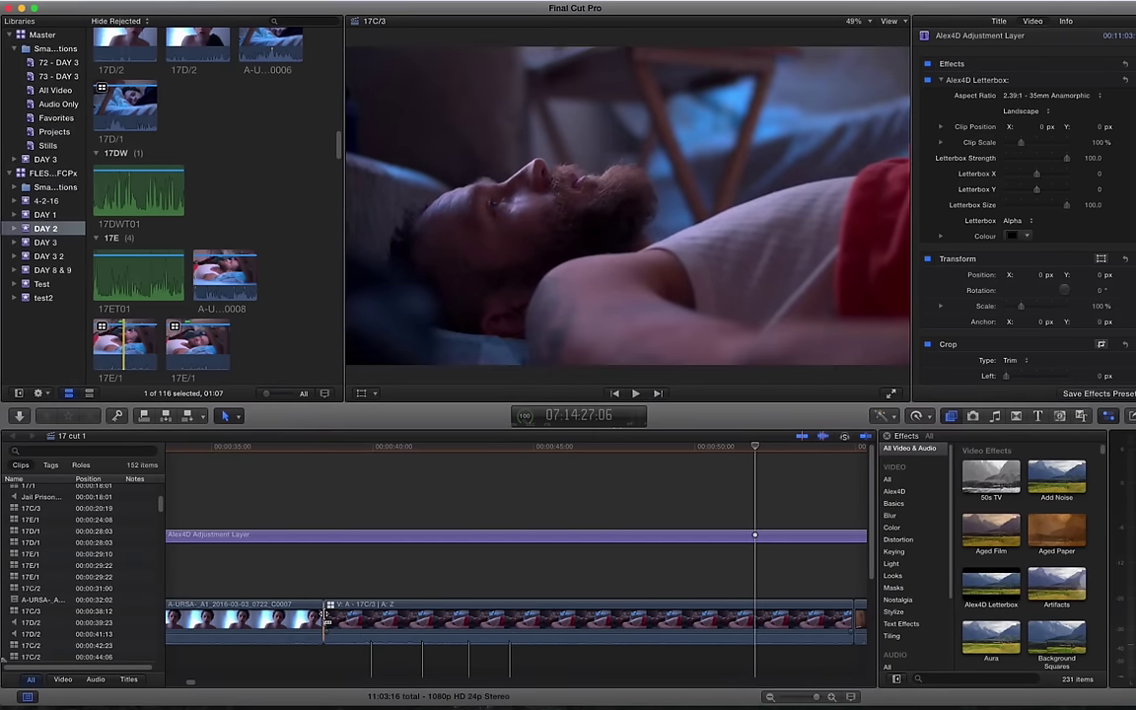
left_click_drag(323, 615, 238, 631)
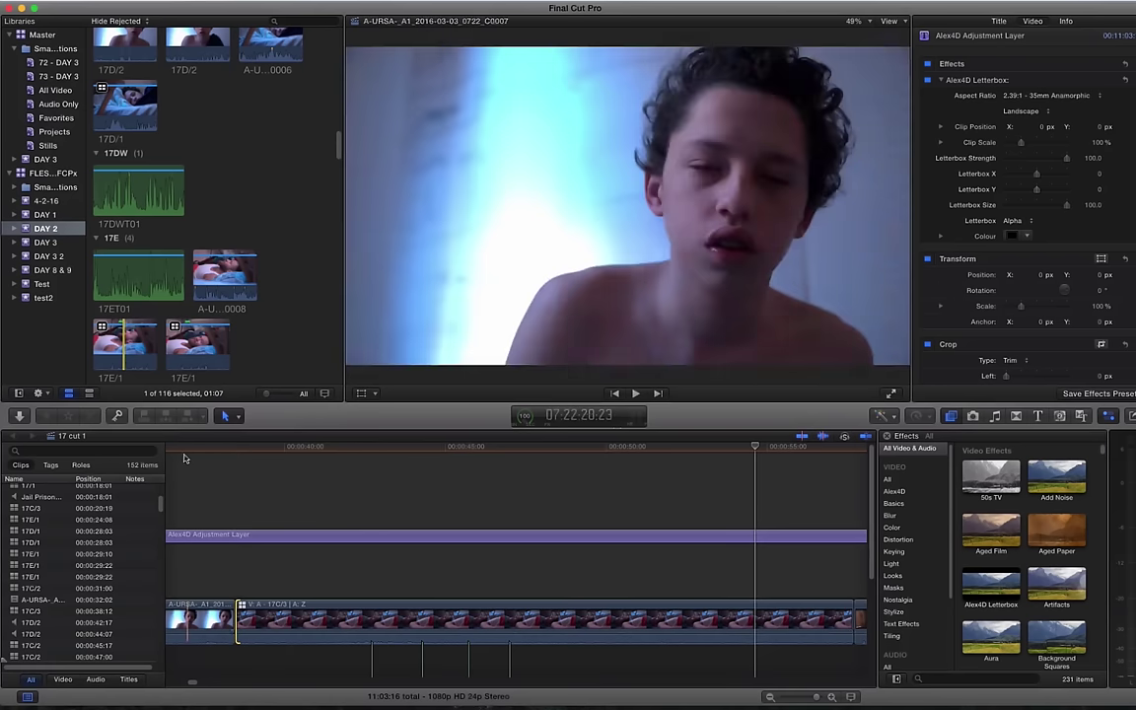
key("super+minus")
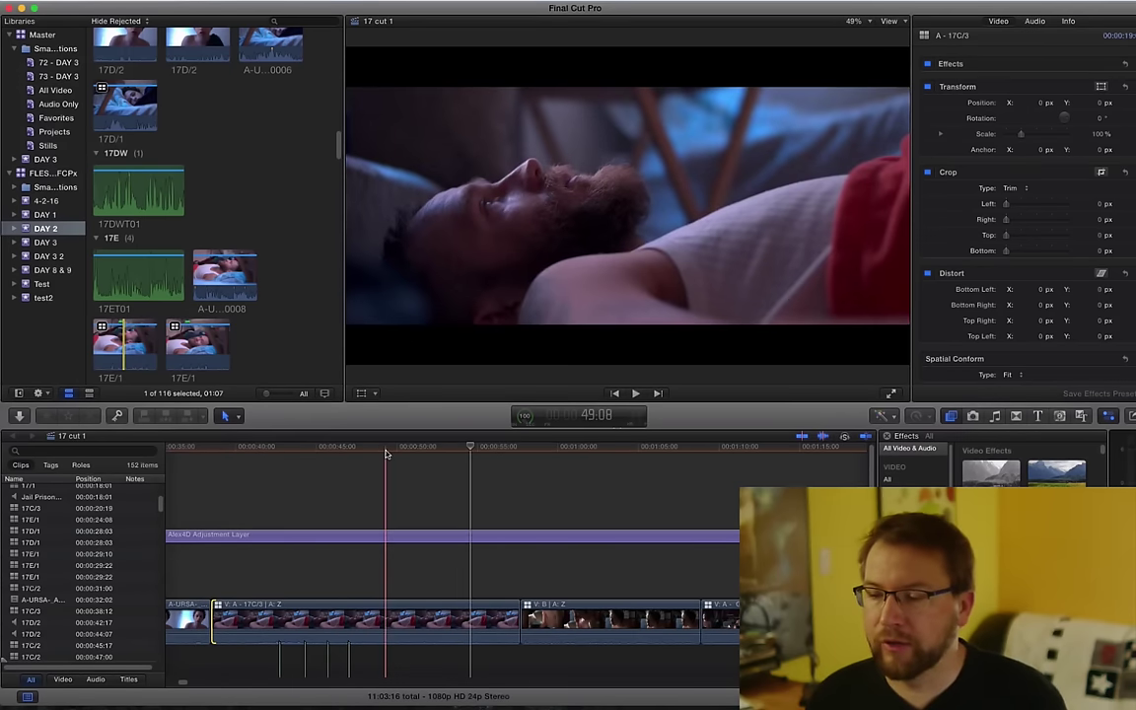
left_click(349, 451)
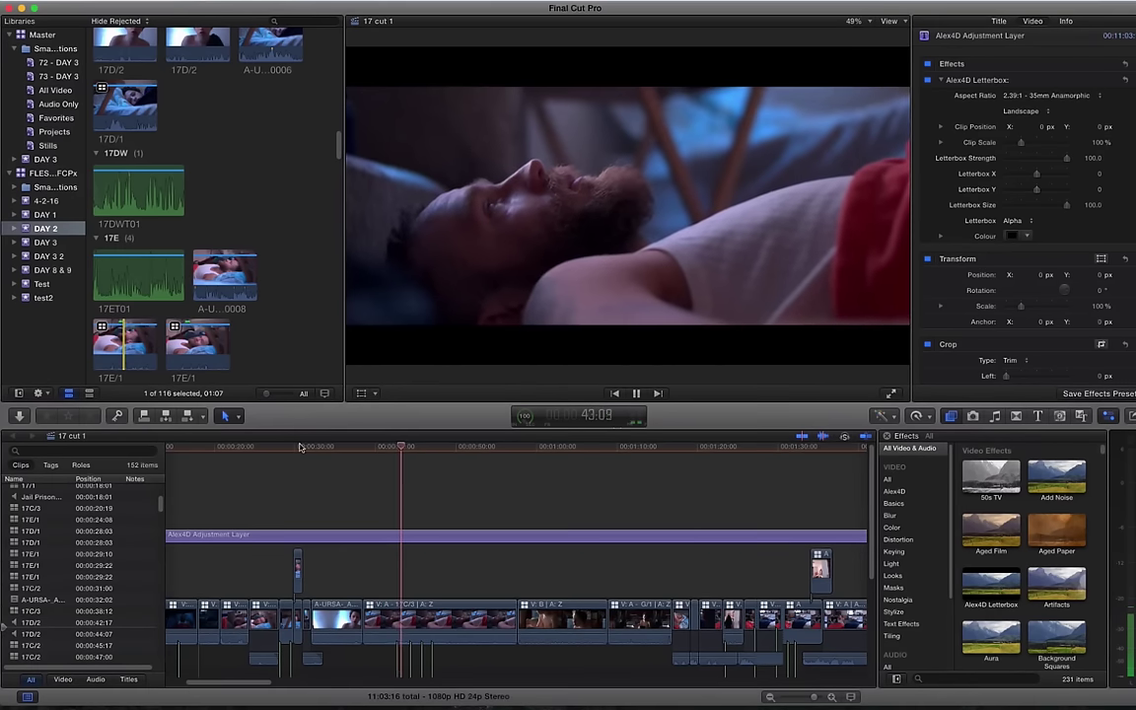
key("space")
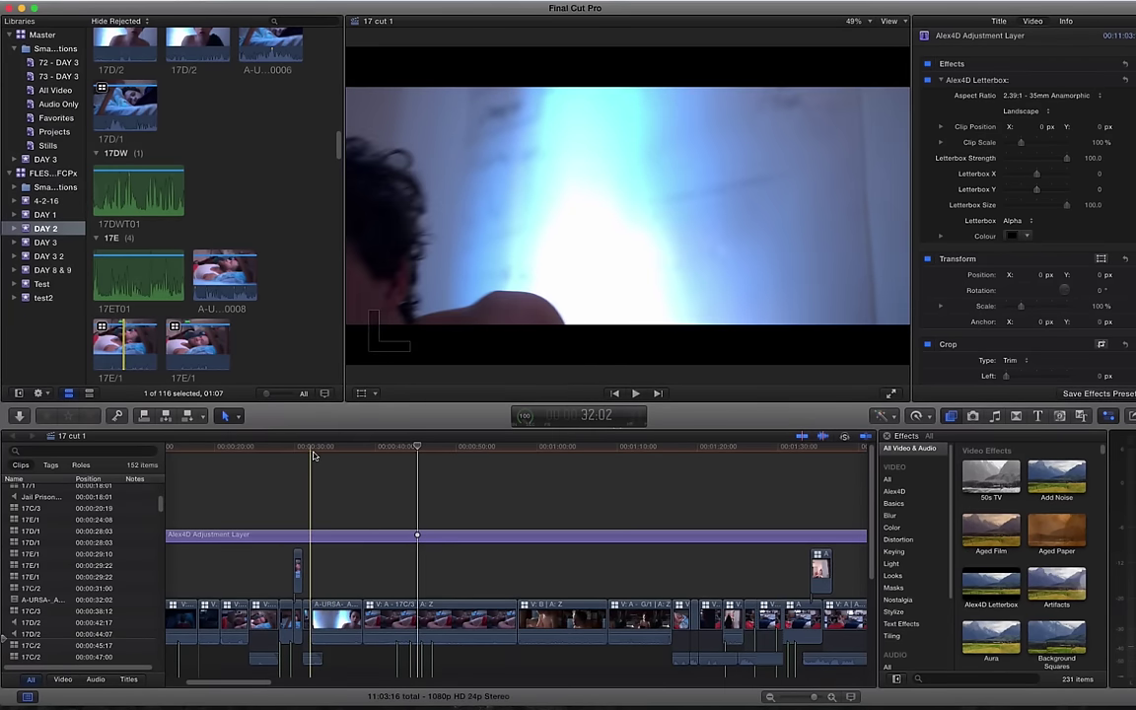
key("space")
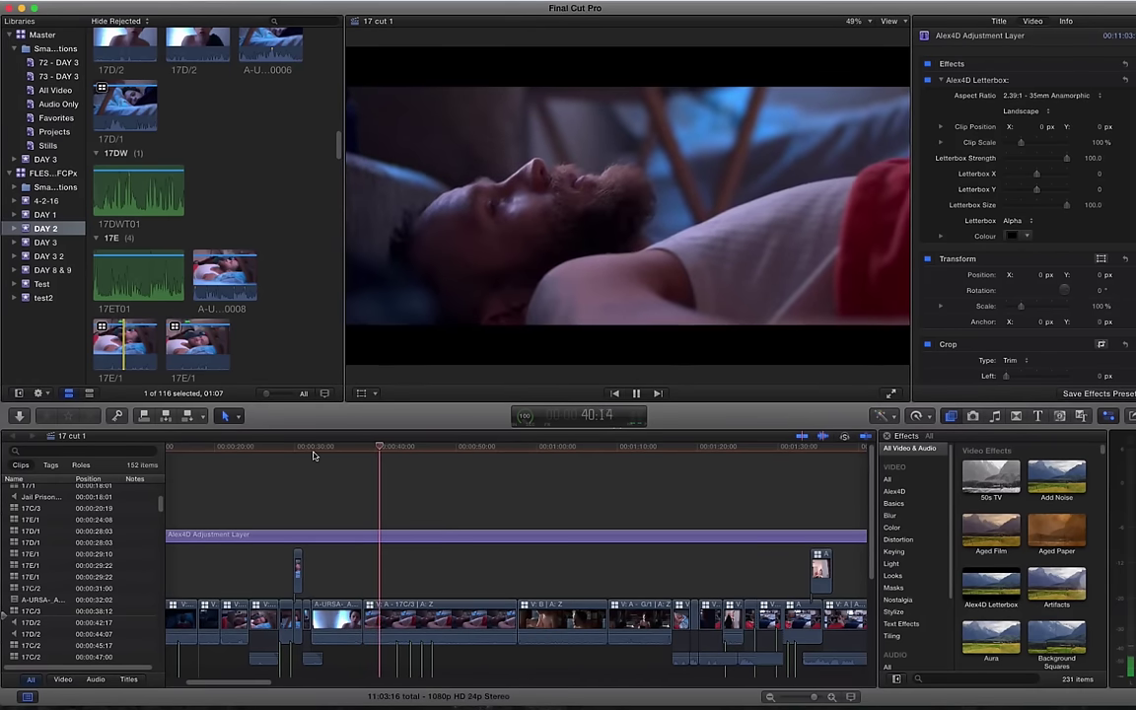
key("space")
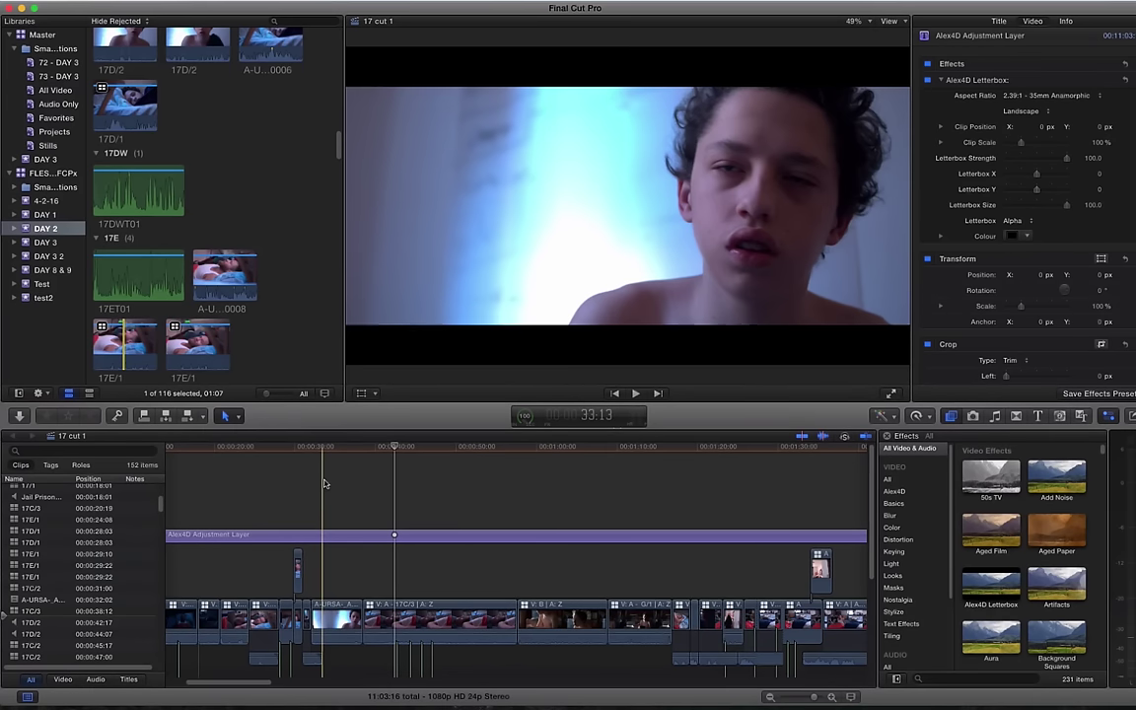
key("space")
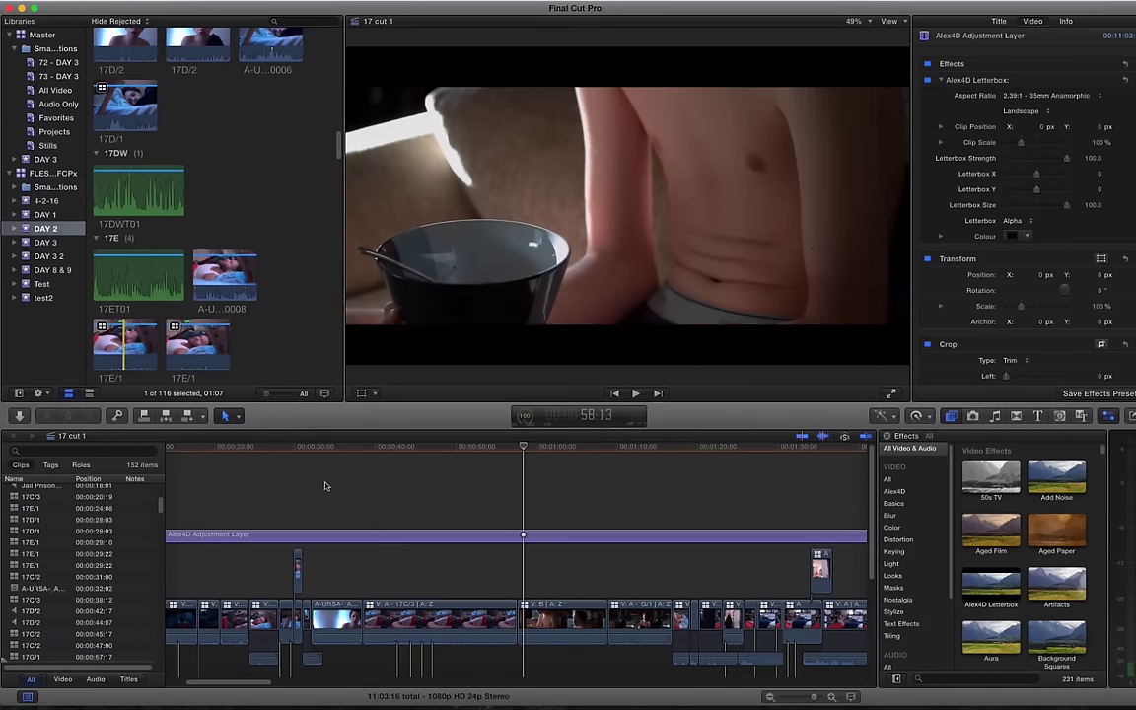
Stop at the next cut and roll the edit after 17C/3 later
key("space")
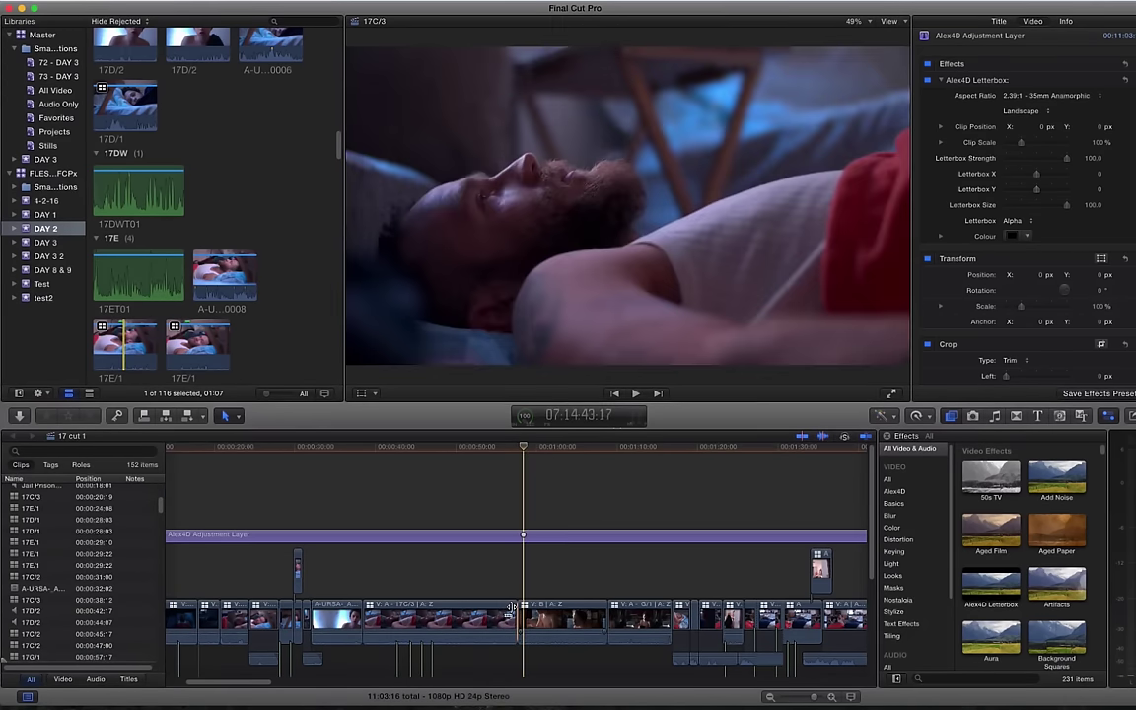
left_click_drag(512, 608, 577, 609)
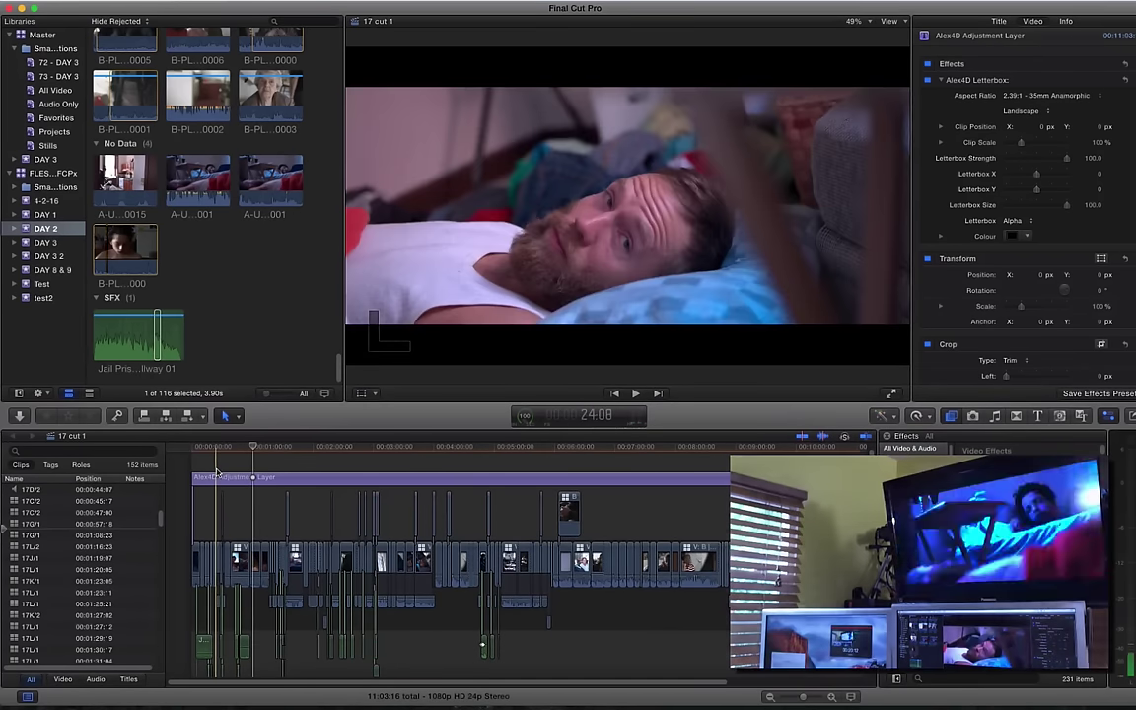
key("super+equal")
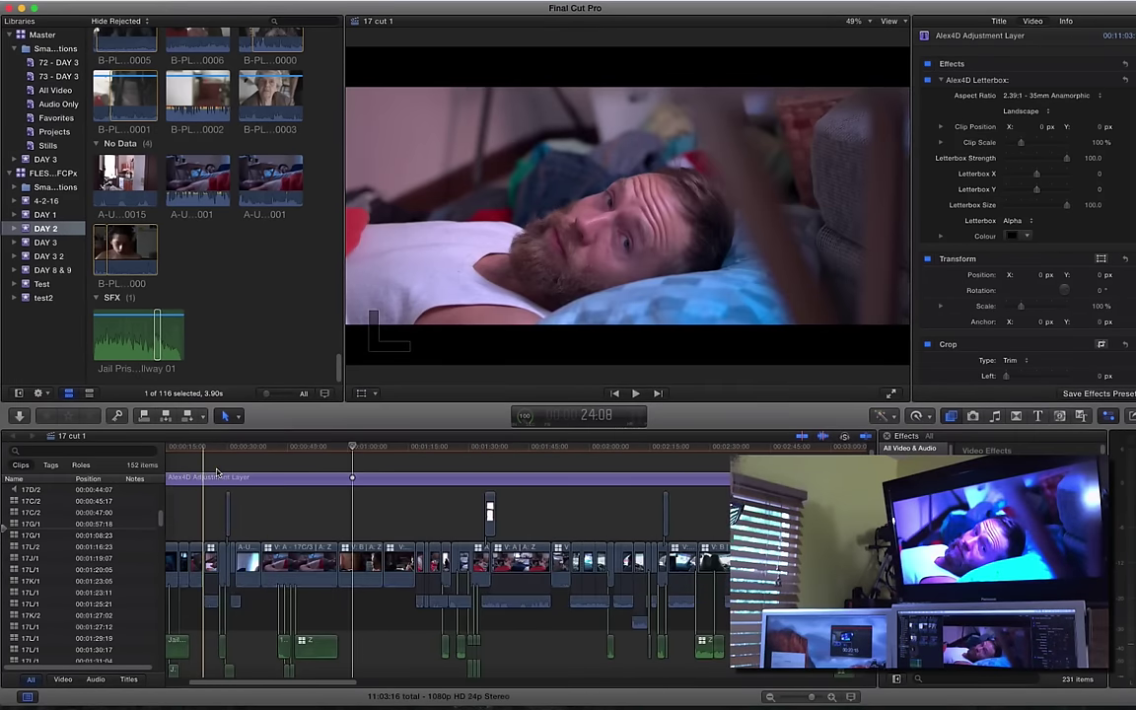